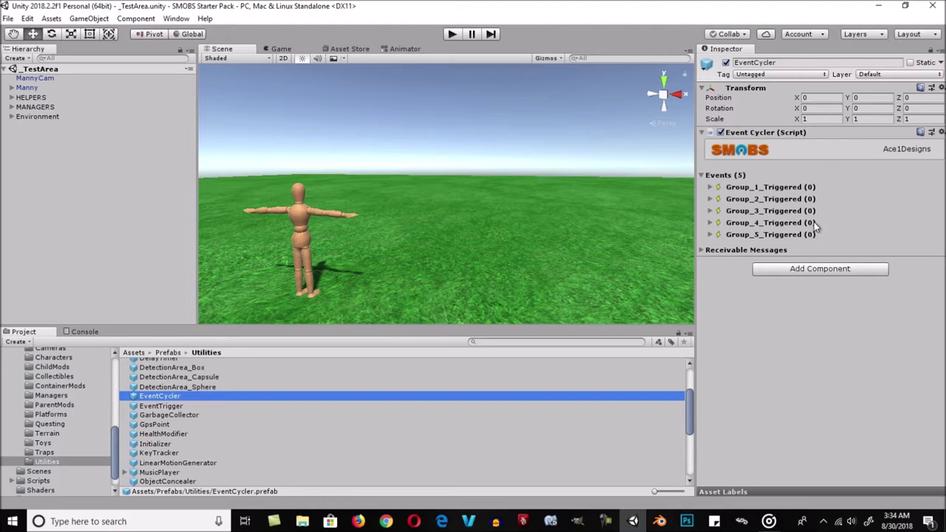
left_click(710, 188)
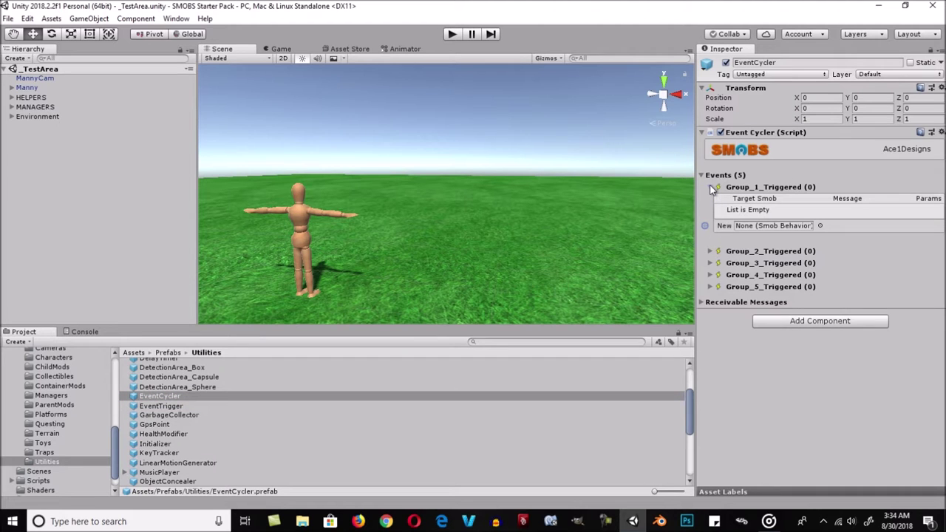
left_click(711, 187)
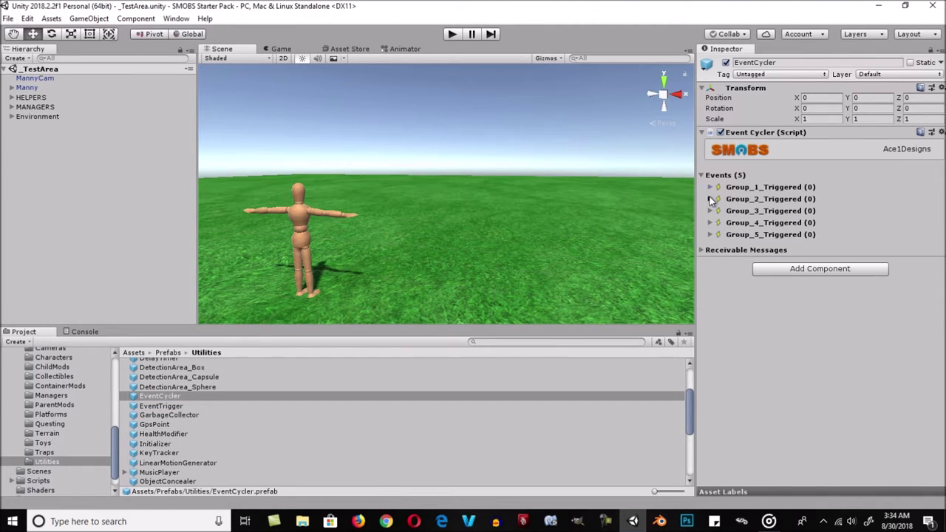
left_click(711, 199)
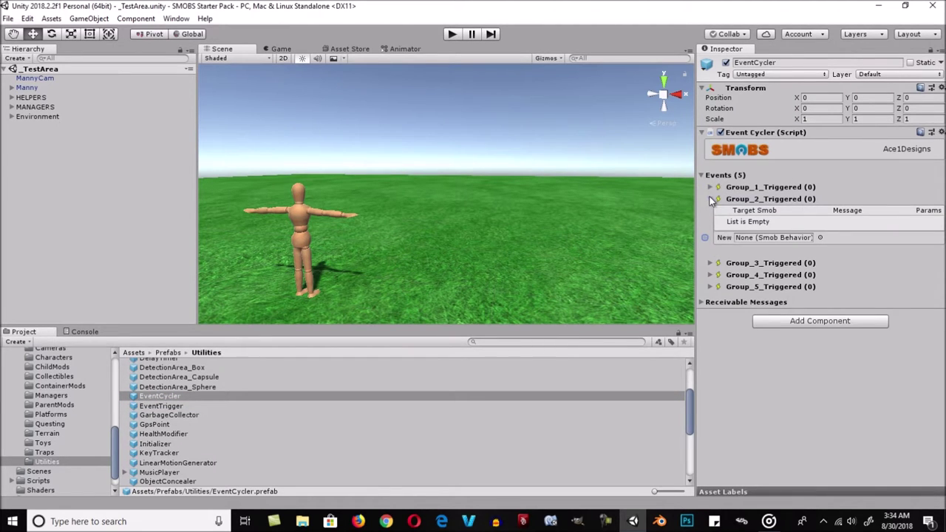
left_click(711, 199)
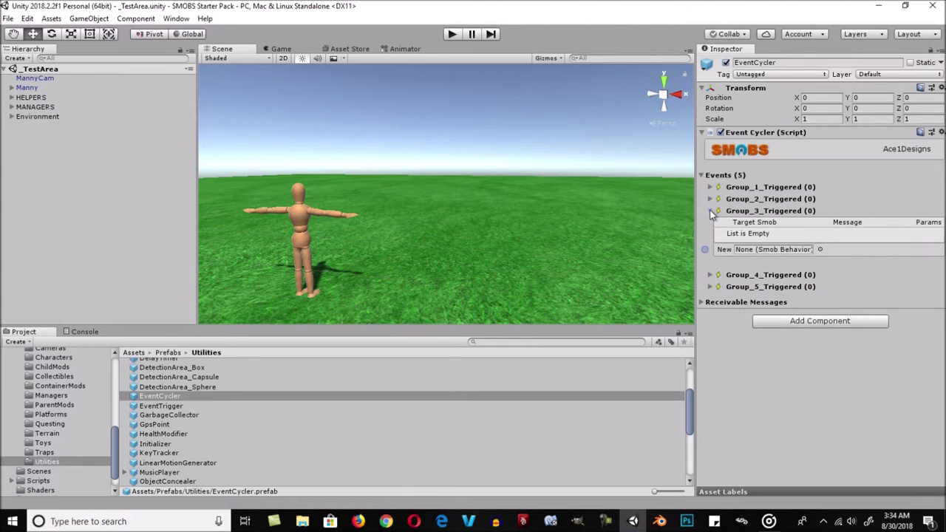
left_click(710, 212)
left_click(710, 223)
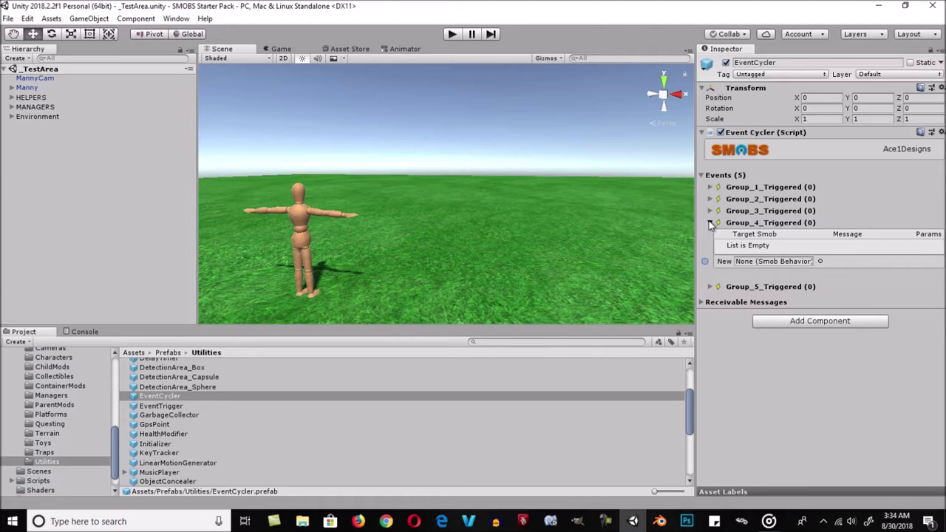
left_click(710, 221)
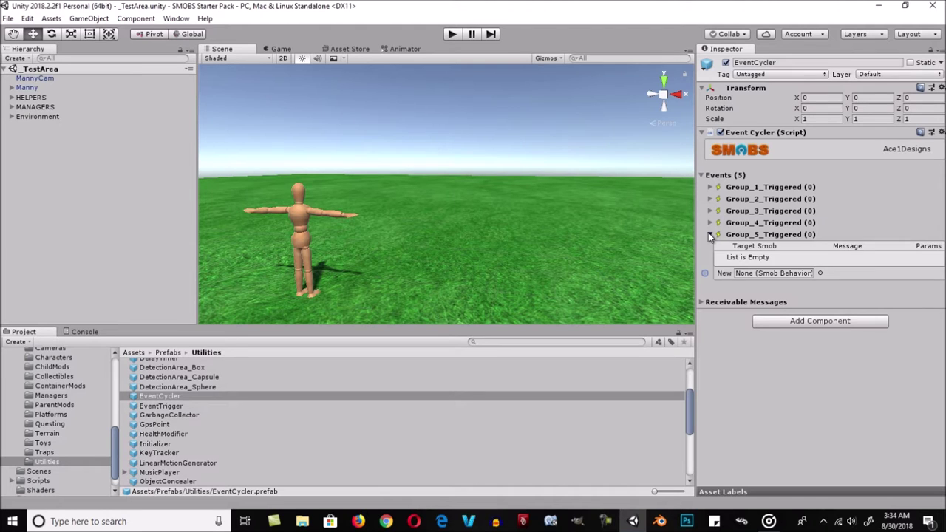
left_click(709, 233)
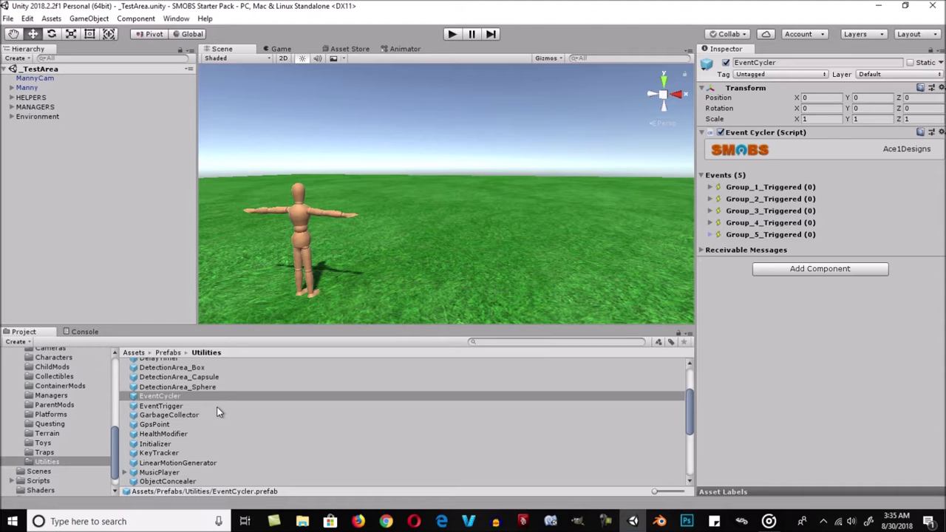
Place the EventCycler prefab into the _TestArea scene Hierarchy.
scroll(219, 406, "down", 4)
scroll(216, 412, "down", 1)
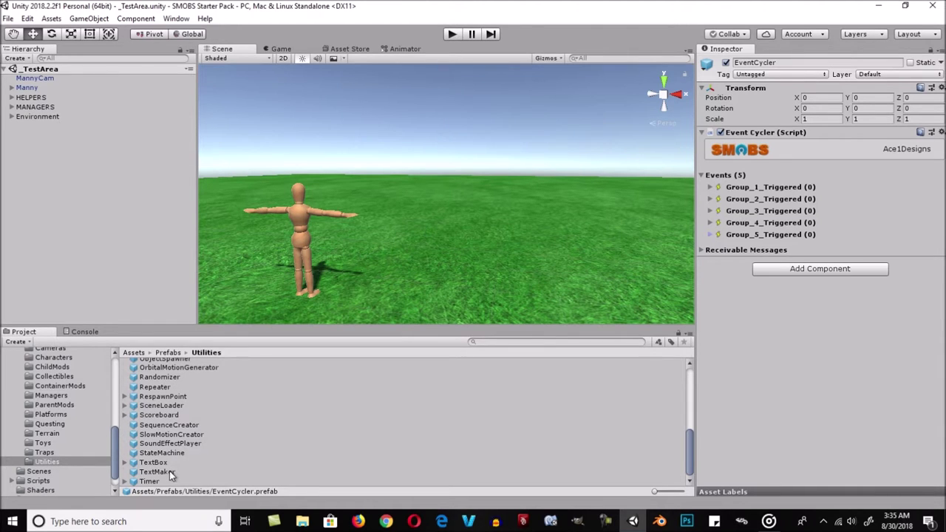
scroll(181, 449, "up", 5)
left_click_drag(178, 400, 54, 130)
Add a TextMaker prefab to the scene and duplicate it with Ctrl+D.
scroll(216, 441, "down", 5)
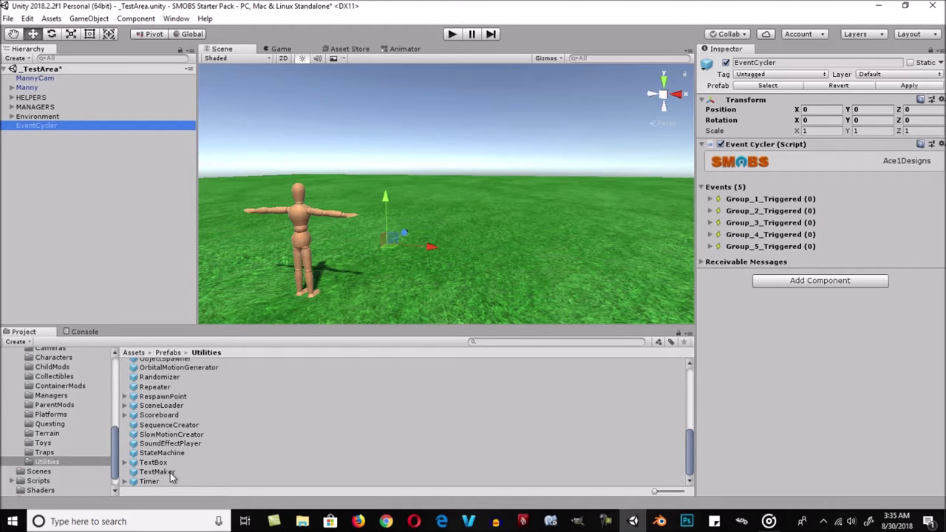
mouse_move(170, 472)
left_mouse_down()
mouse_move(82, 254)
mouse_move(63, 179)
left_mouse_up()
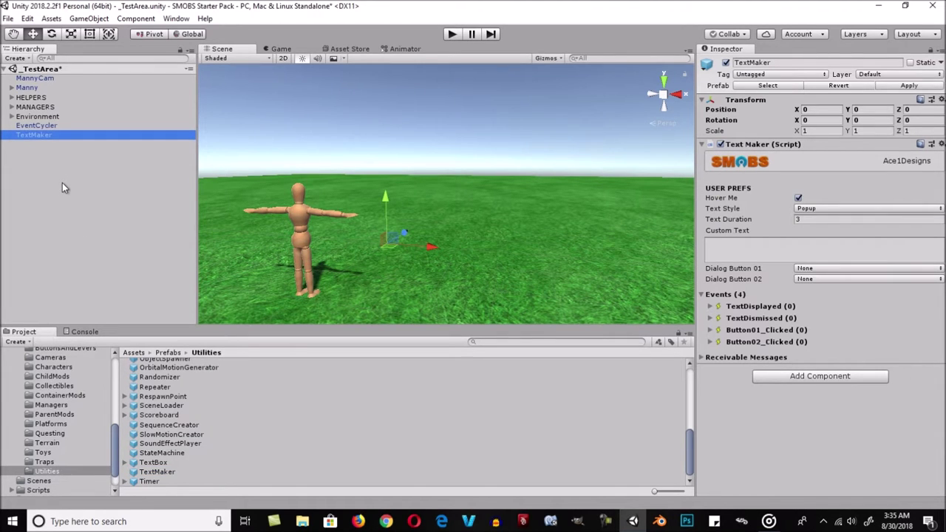
key("ctrl+d")
key("ctrl+d")
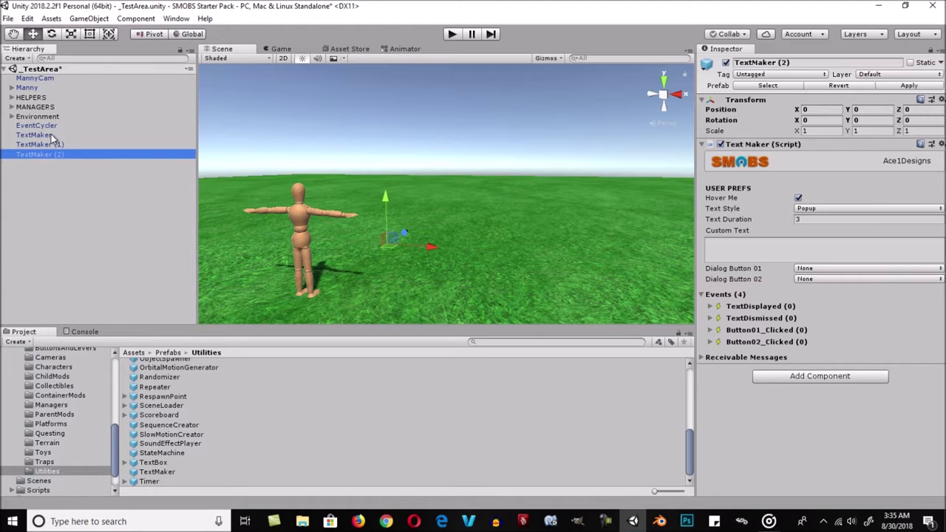
Set the three TextMakers' Custom Text to 'Group 1/2/3 stuff is being done'.
left_click(51, 133)
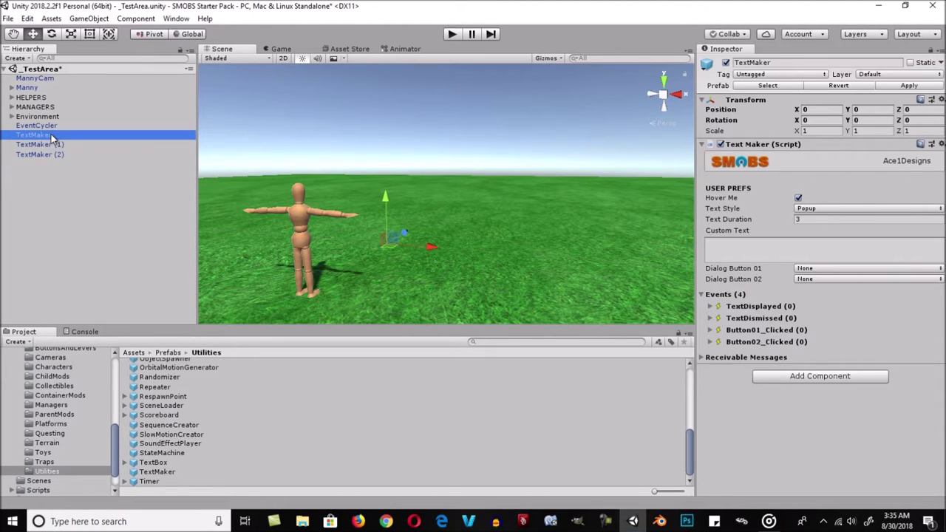
left_click(759, 247)
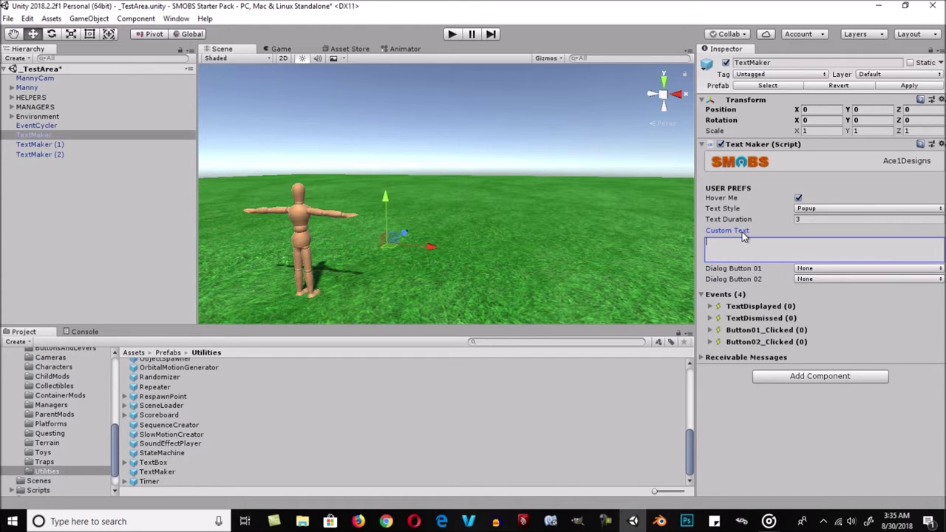
type("Group 1 ")
type("stuff is being ")
type("done")
left_click(55, 146)
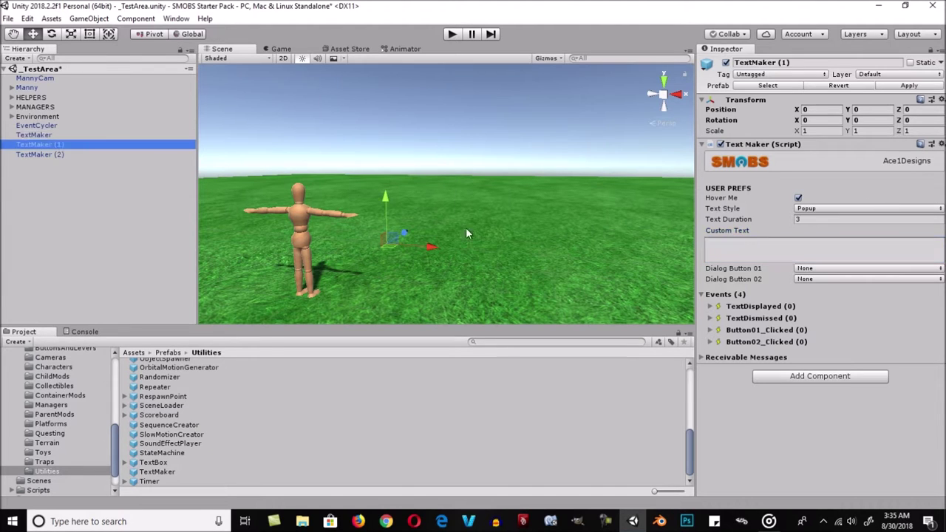
left_click(732, 249)
type("G")
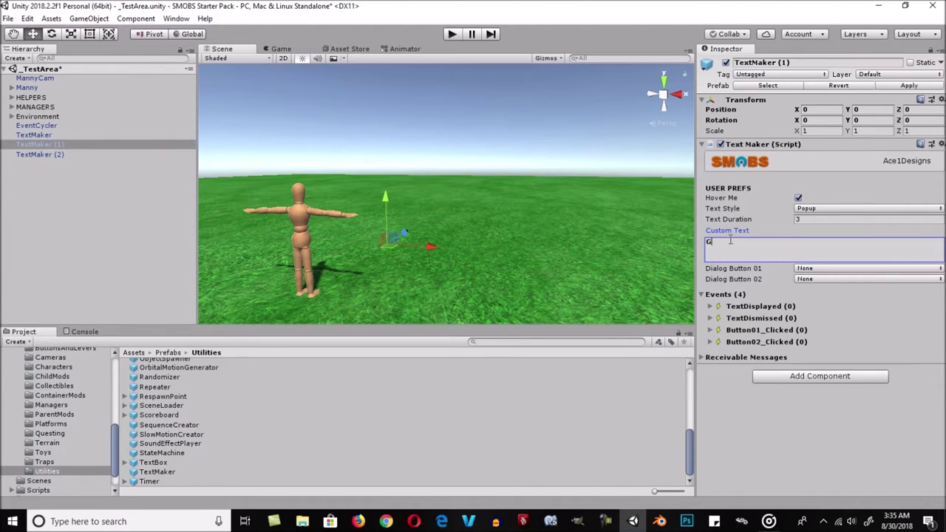
type("roup 2 s")
type("tuff is being don")
type("e")
left_click(90, 154)
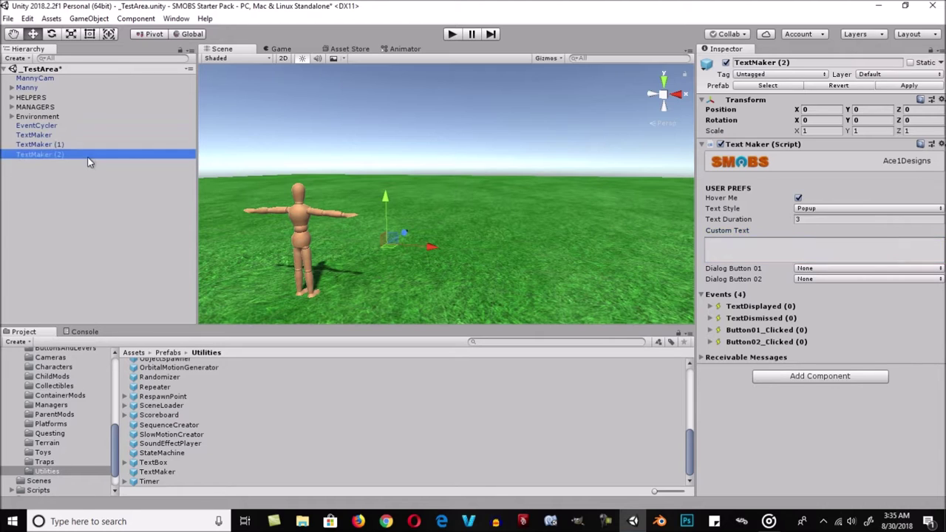
left_click(741, 246)
type("Group 3 ")
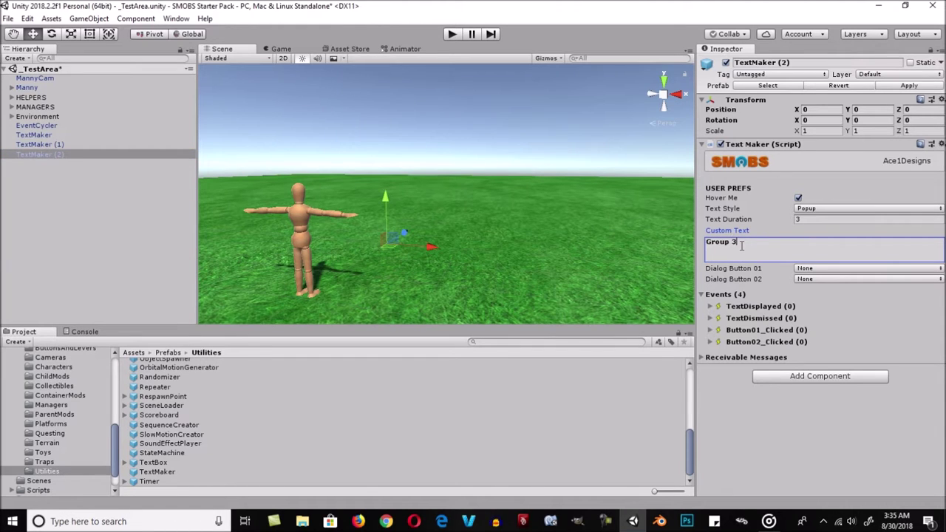
type("stuff is being")
type(" done")
Expand the EventCycler's first three groups and make Group_1 send DisplayText to TextMaker.
left_click(61, 127)
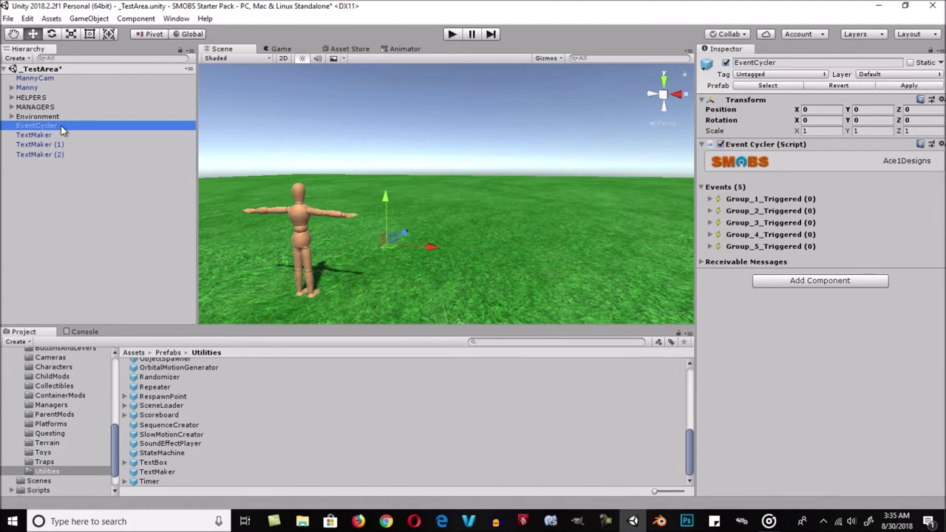
left_click(710, 198)
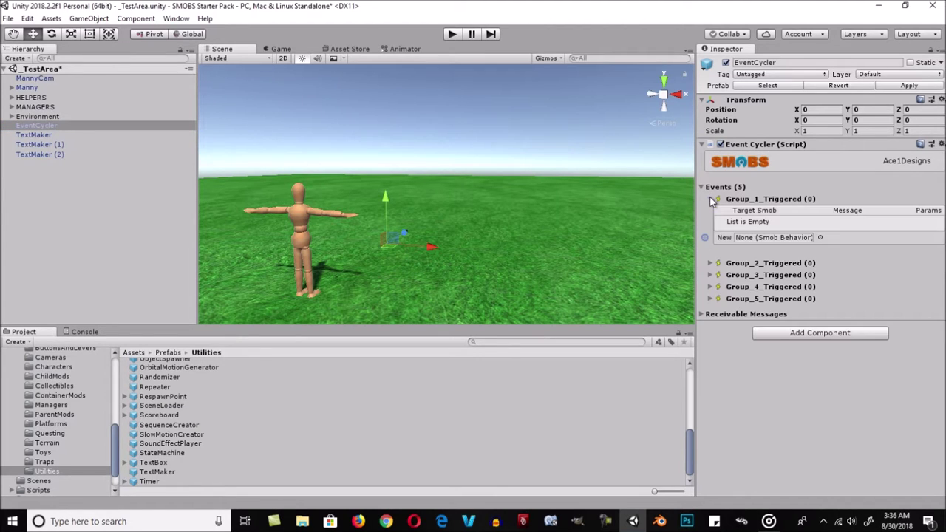
left_click(710, 263)
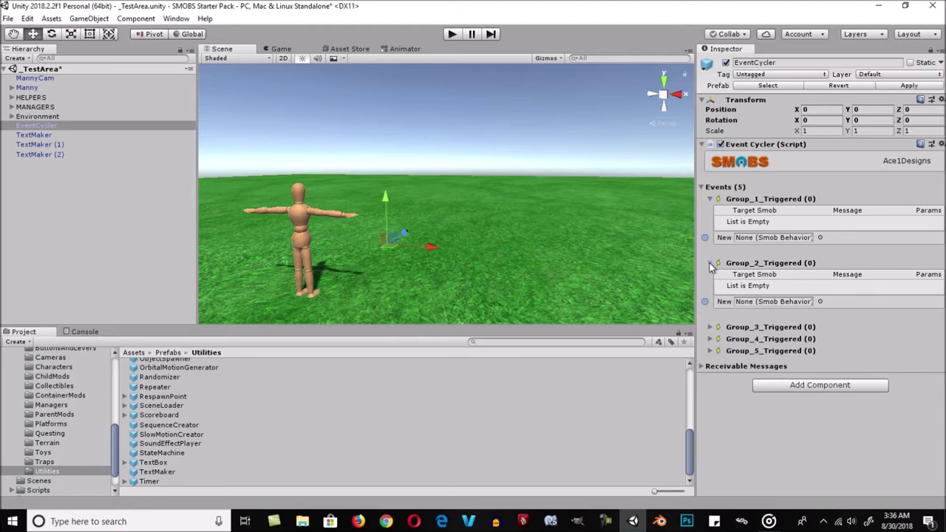
left_click(710, 327)
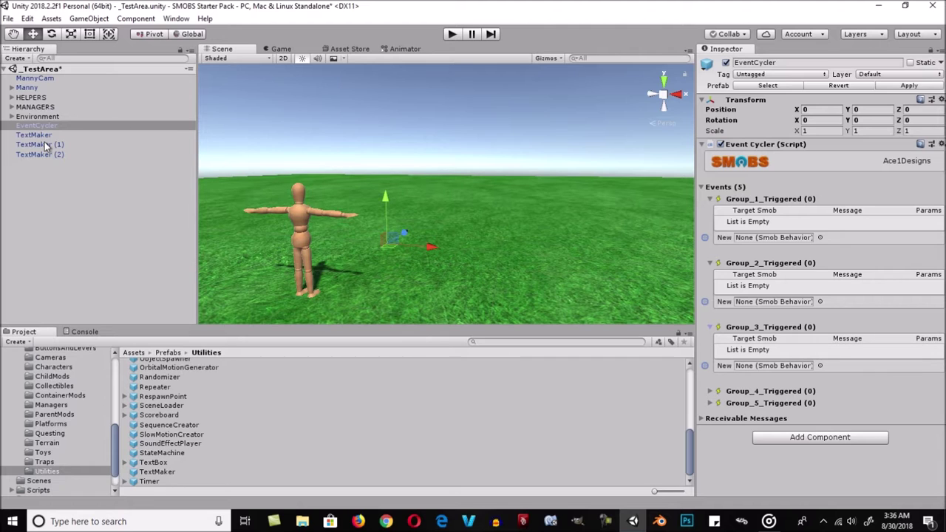
mouse_move(37, 136)
left_mouse_down()
mouse_move(513, 214)
mouse_move(769, 238)
left_mouse_up()
left_click(854, 238)
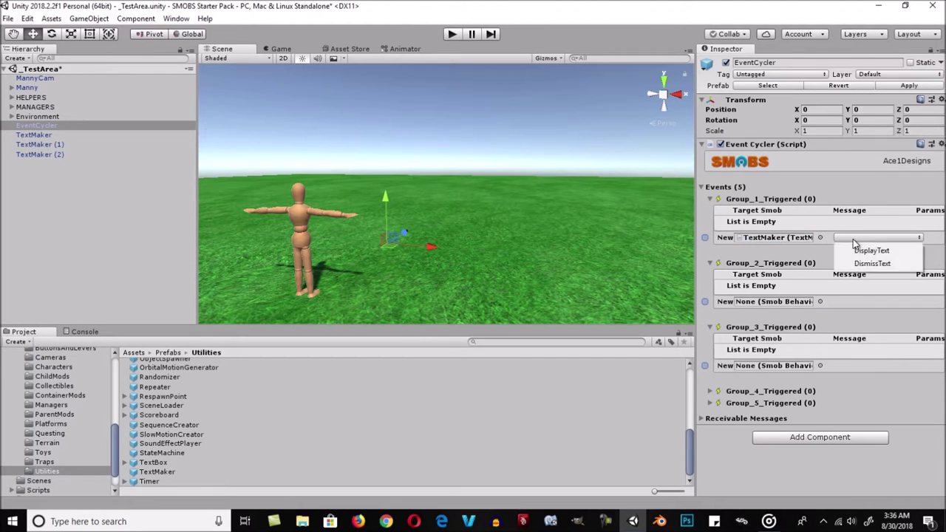
left_click(871, 250)
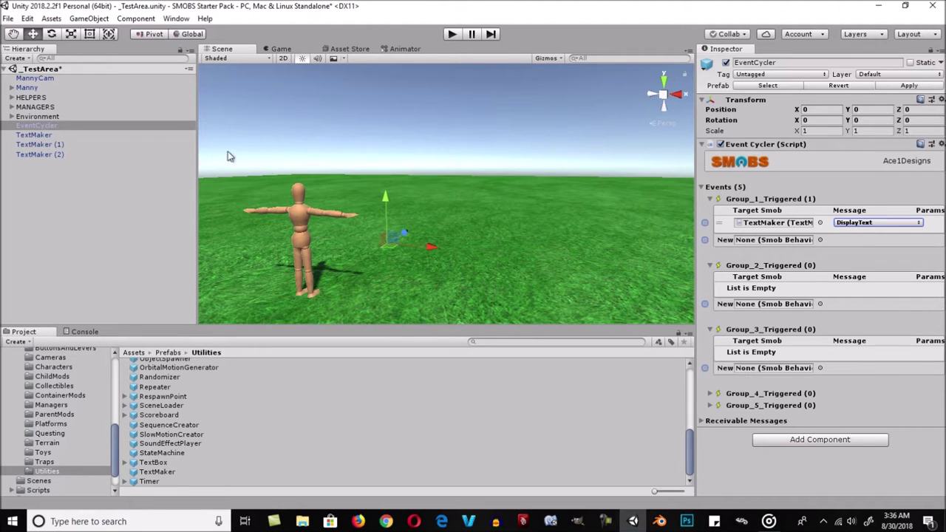
Make Group_2 and Group_3 send DisplayText to TextMaker (1) and TextMaker (2).
mouse_move(49, 141)
left_mouse_down()
mouse_move(715, 283)
mouse_move(775, 306)
left_mouse_up()
left_click(851, 305)
left_click(860, 317)
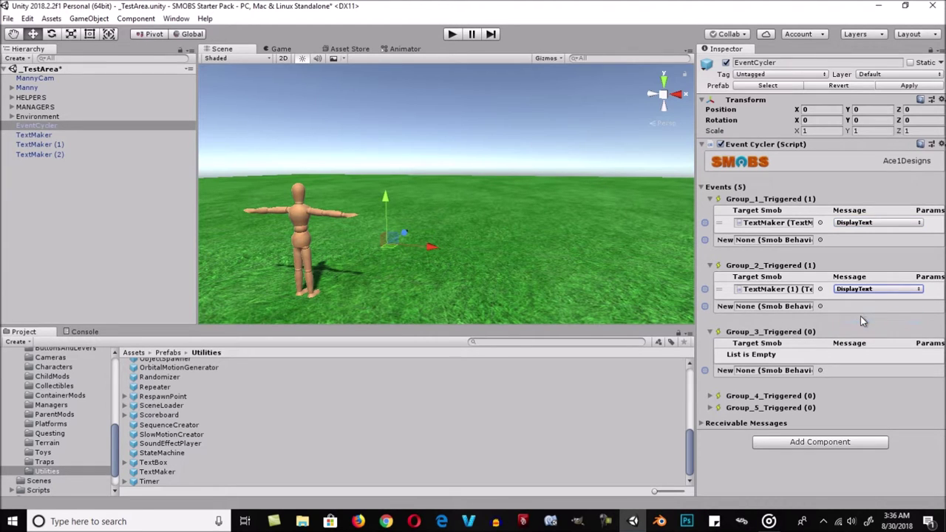
left_click_drag(33, 154, 531, 313)
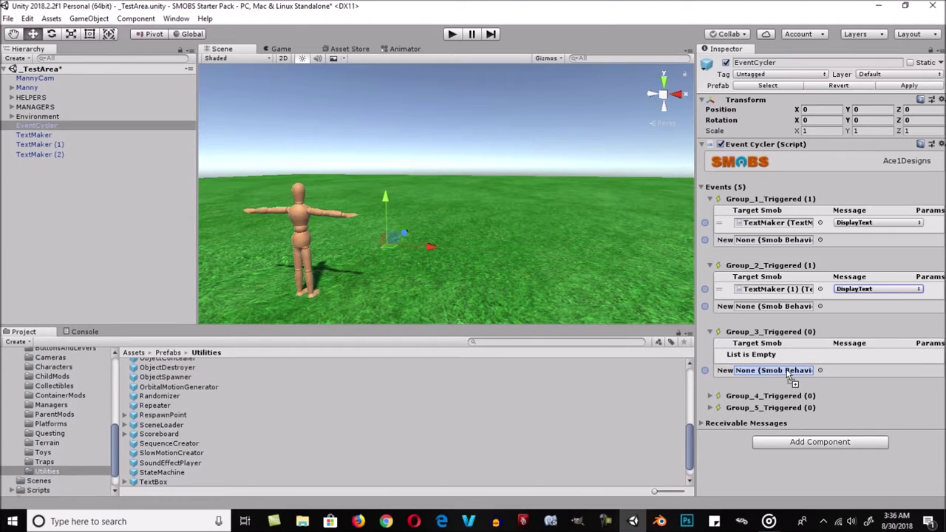
left_click_drag(531, 313, 776, 371)
left_click(846, 371)
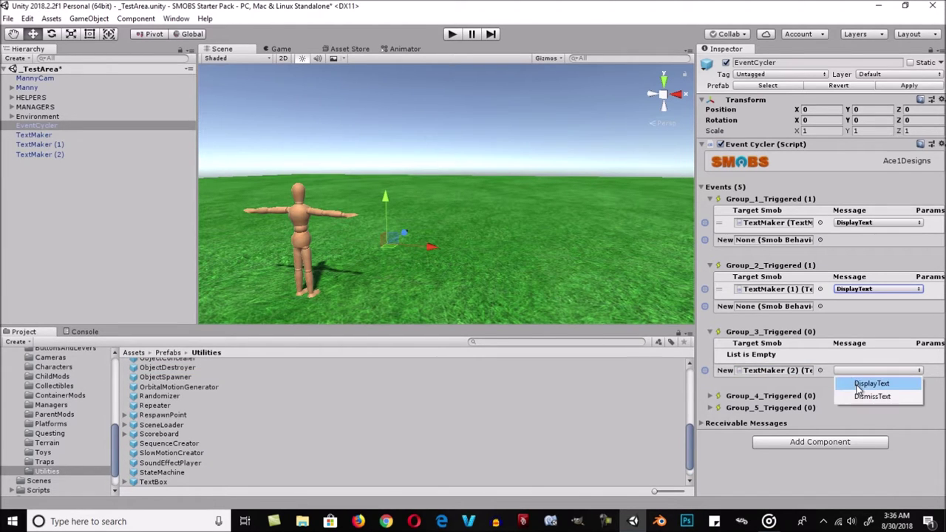
left_click(856, 383)
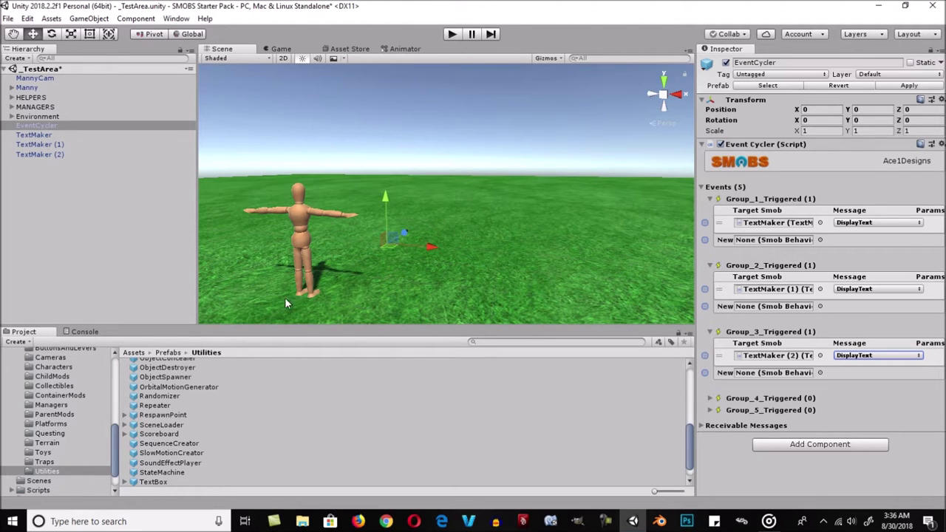
scroll(51, 425, "up", 2)
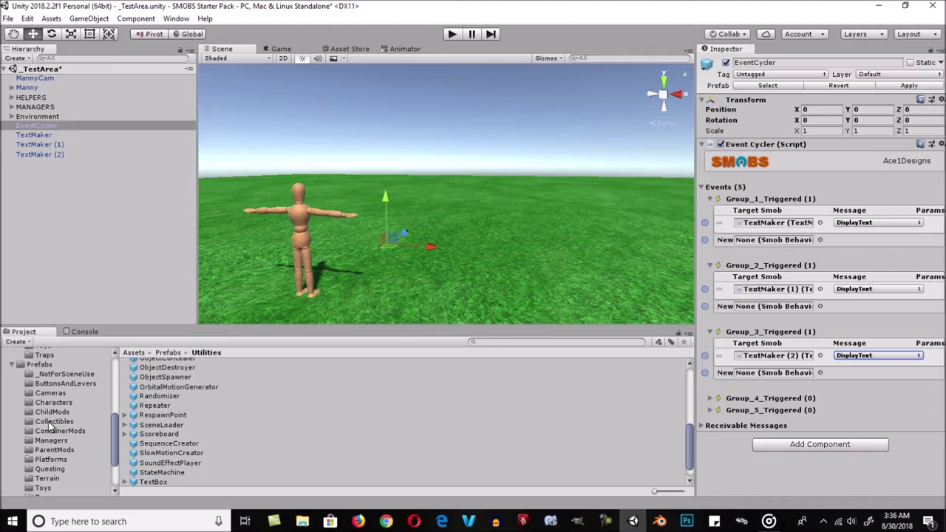
Place a PushButton prefab from ButtonsAndLevers into the scene.
left_click(57, 383)
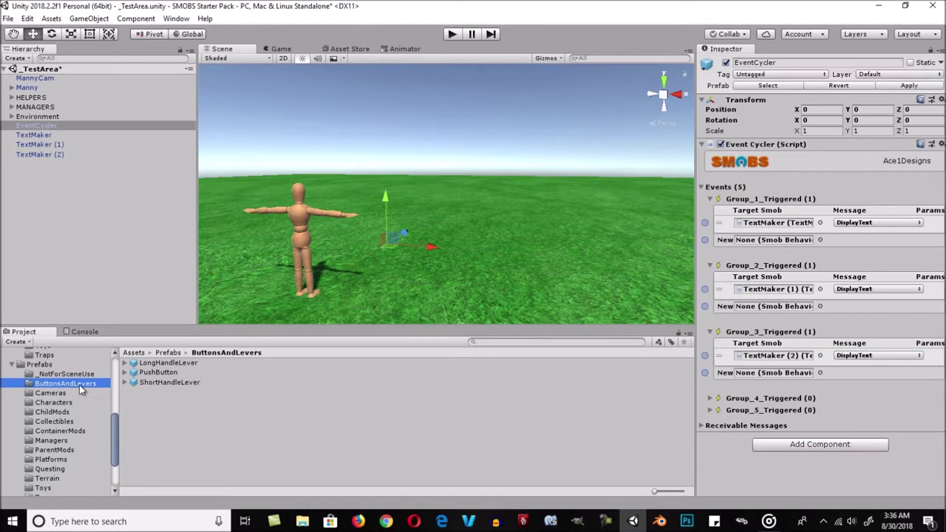
left_click(163, 374)
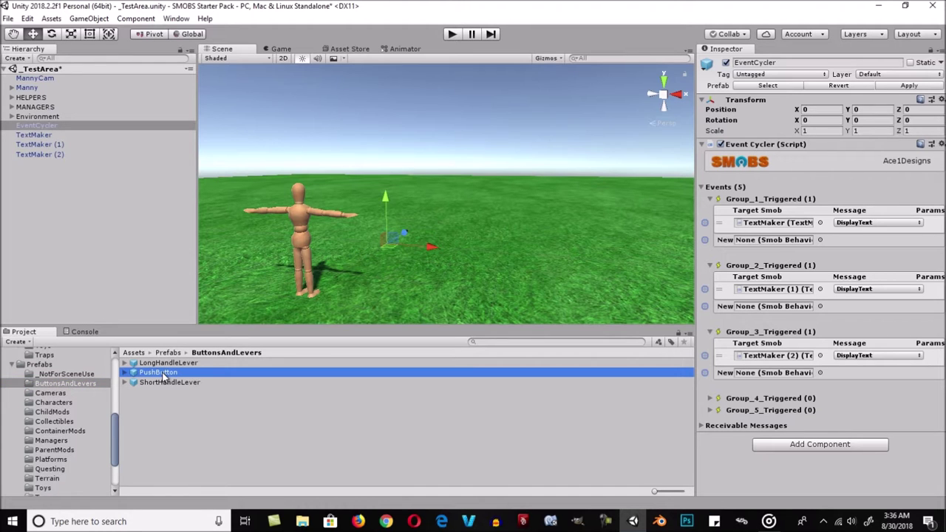
left_click_drag(164, 374, 74, 249)
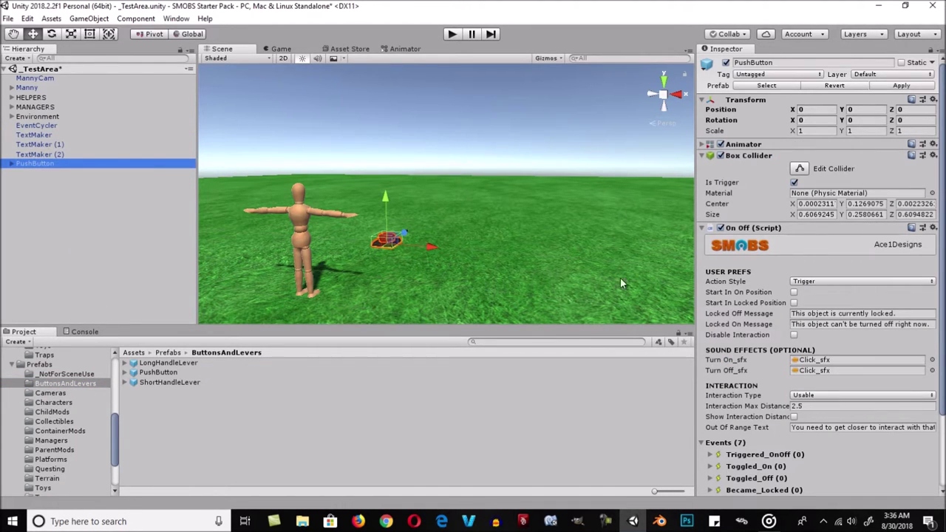
Have the button's Triggered_OnOff call TriggerNextGroup on EventCycler, then enter Play mode.
left_click(706, 159)
scroll(750, 328, "down", 2)
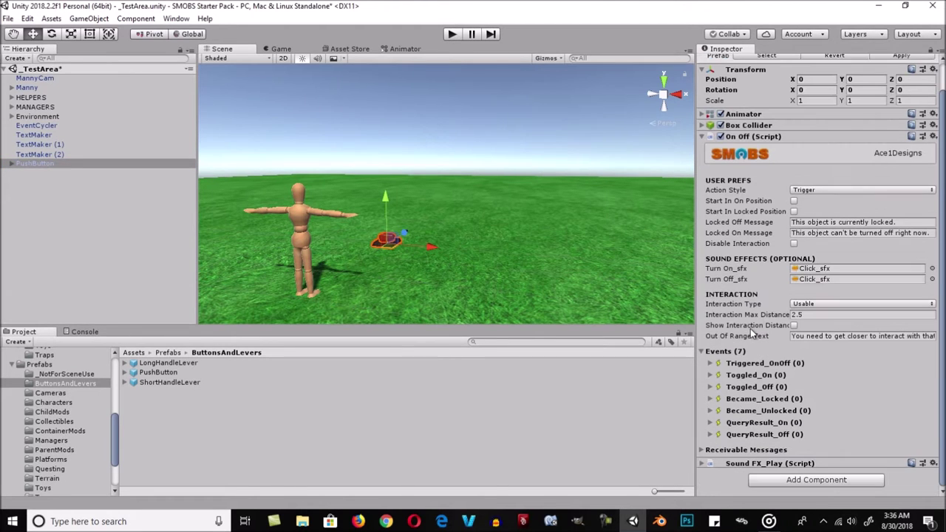
left_click(711, 363)
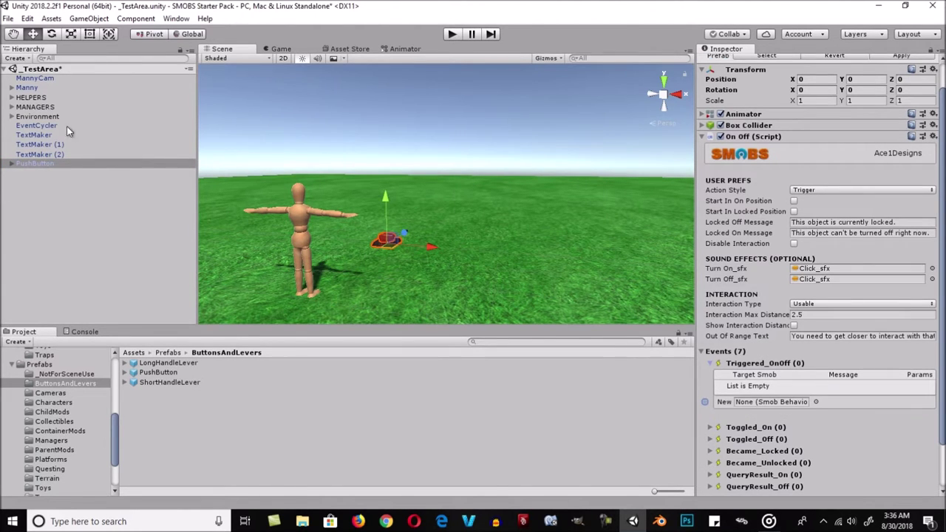
left_click_drag(36, 126, 800, 407)
left_click(837, 402)
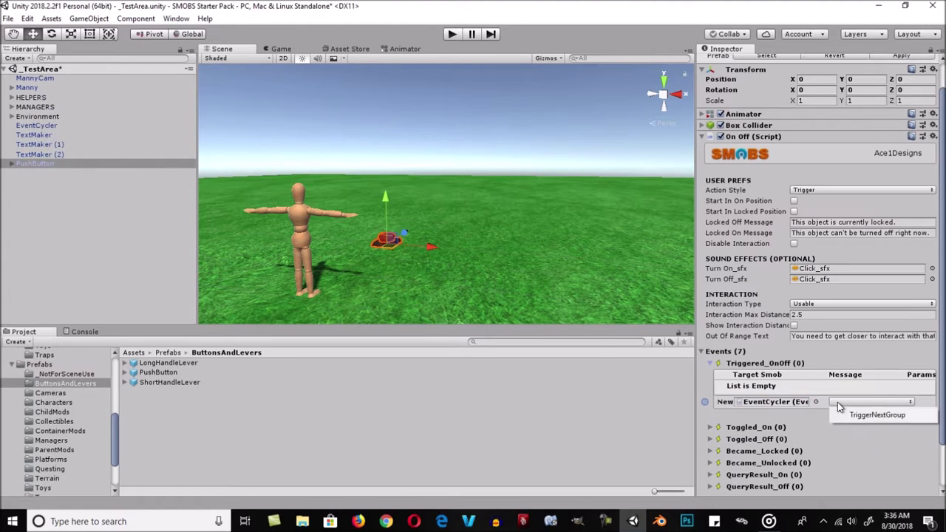
left_click(887, 416)
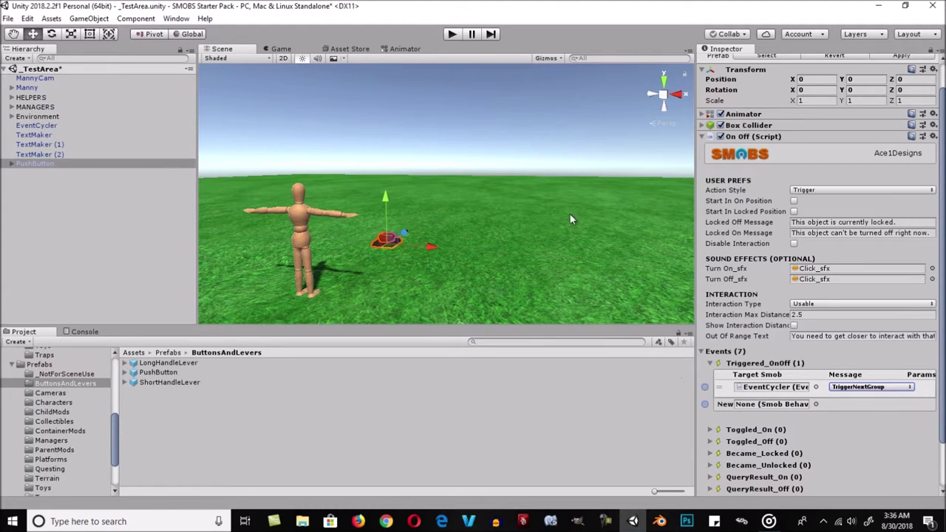
left_click(453, 35)
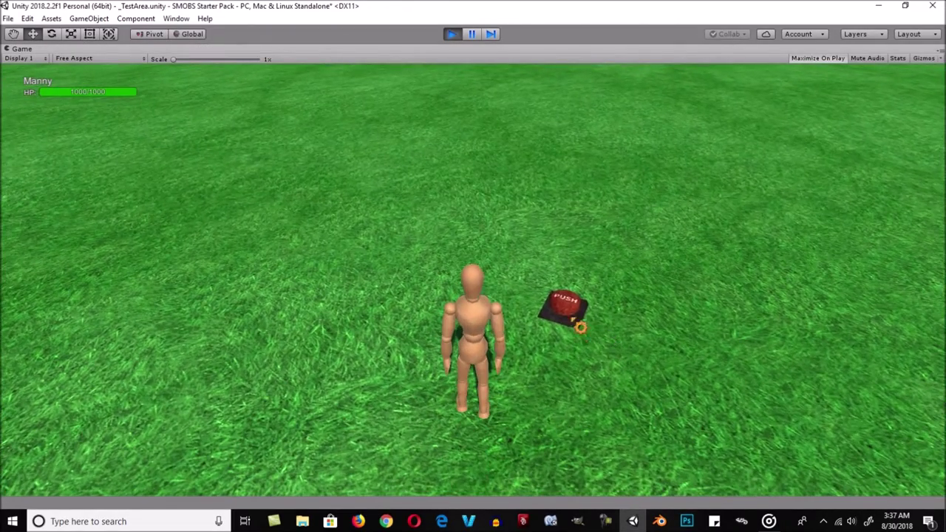
Press the in-game PUSH button three times, cycling messages from Group 1 to Group 3.
left_click(572, 319)
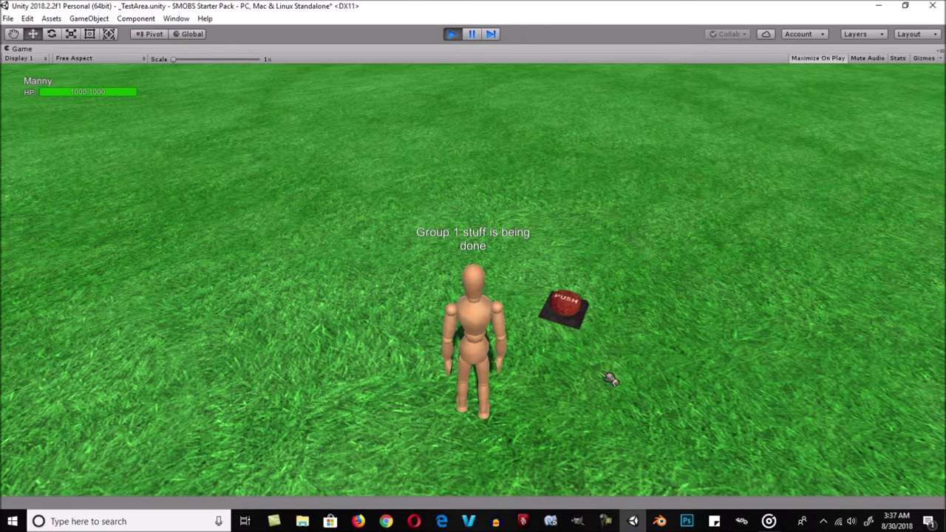
left_click(573, 309)
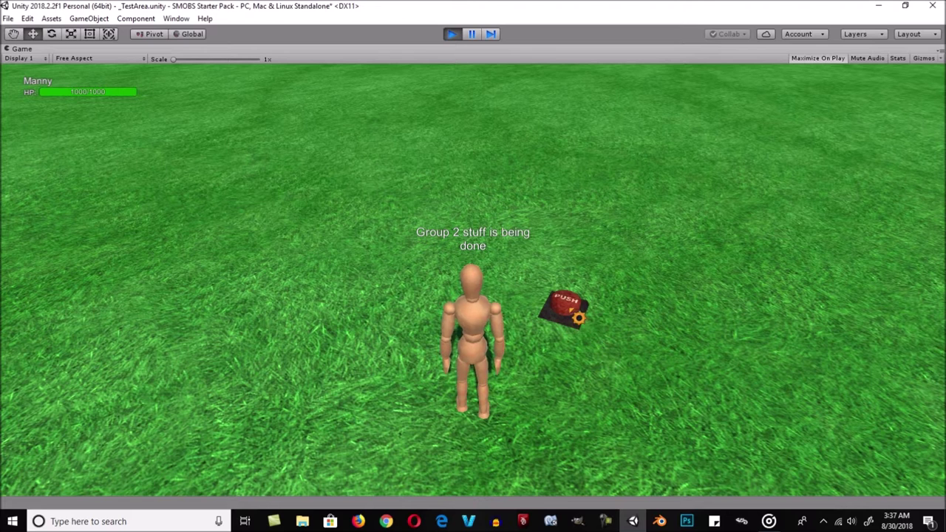
left_click(573, 313)
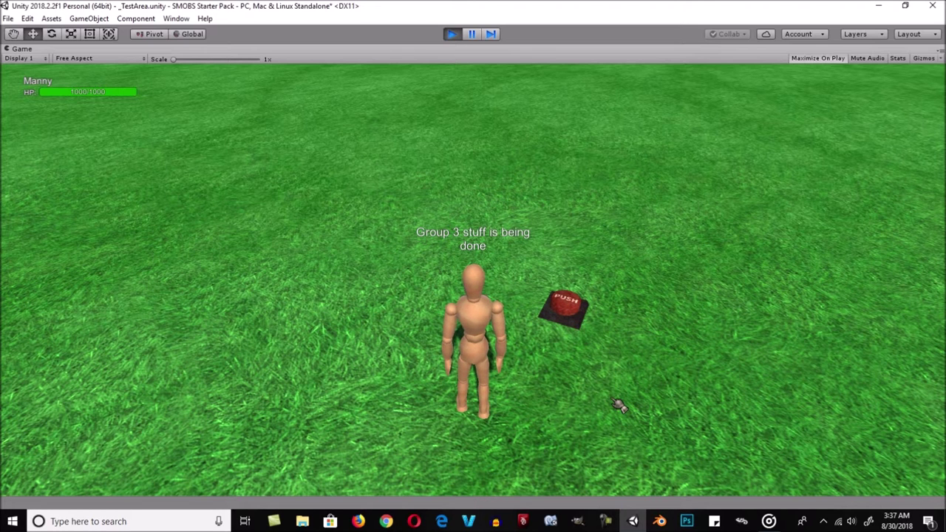